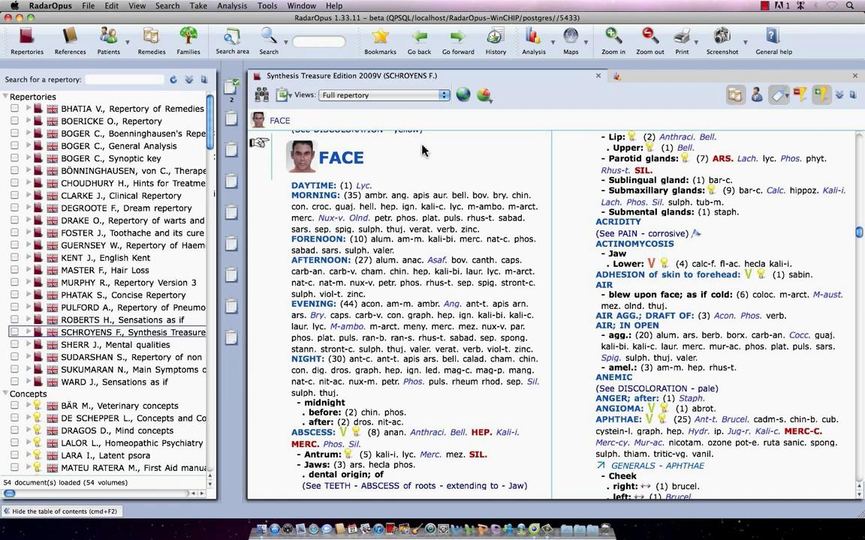
- Search the current document only, Synthesis Treasure Edition 2009V, for "face one side"
key("F4")
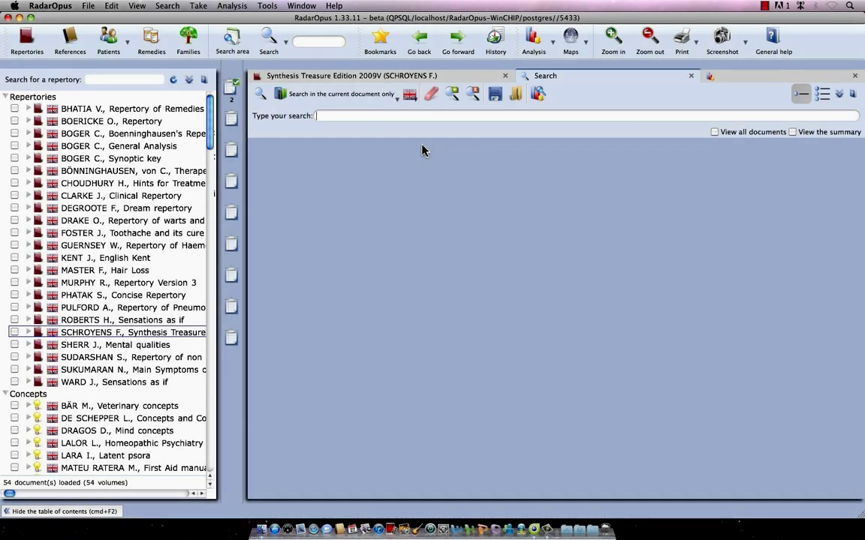
type("face one side")
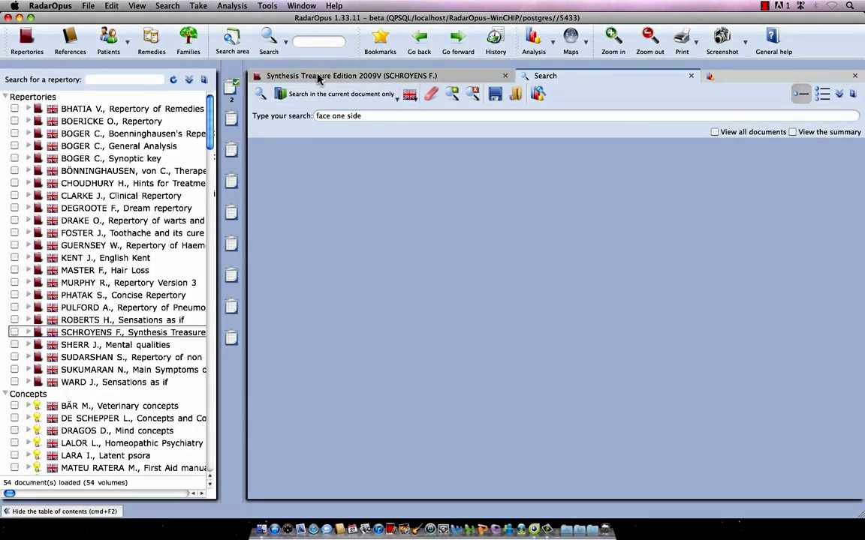
left_click(365, 101)
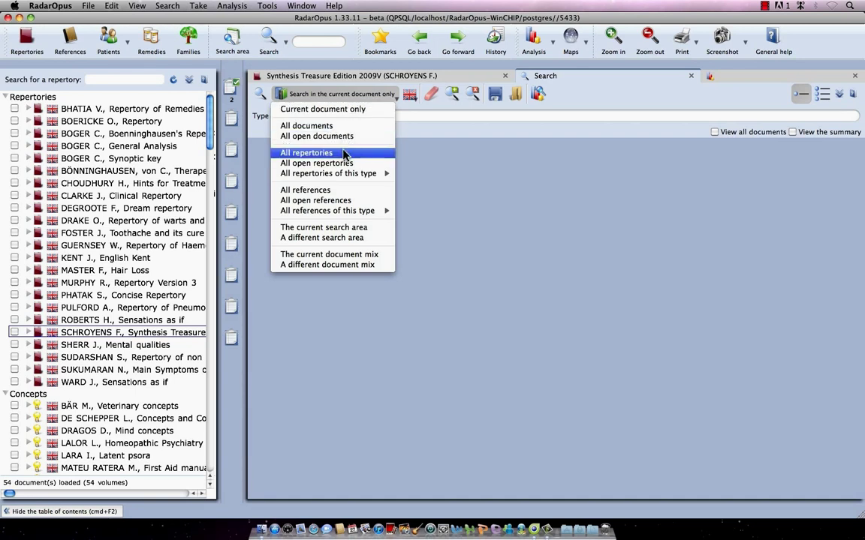
left_click(345, 111)
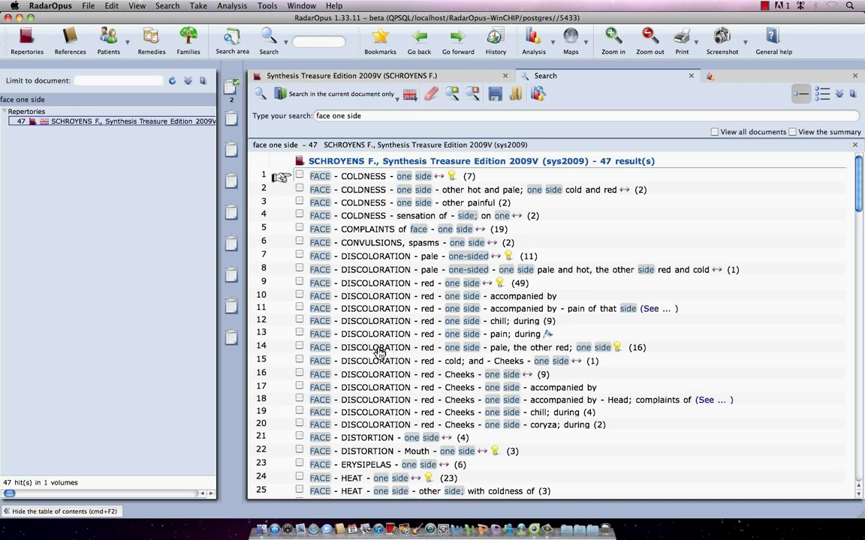
- Open the rubric "FACE - DISCOLORATION - red - one side - pale, the other red; one side" in the repertory and add it to the first clipboard
left_click_drag(378, 353, 225, 89)
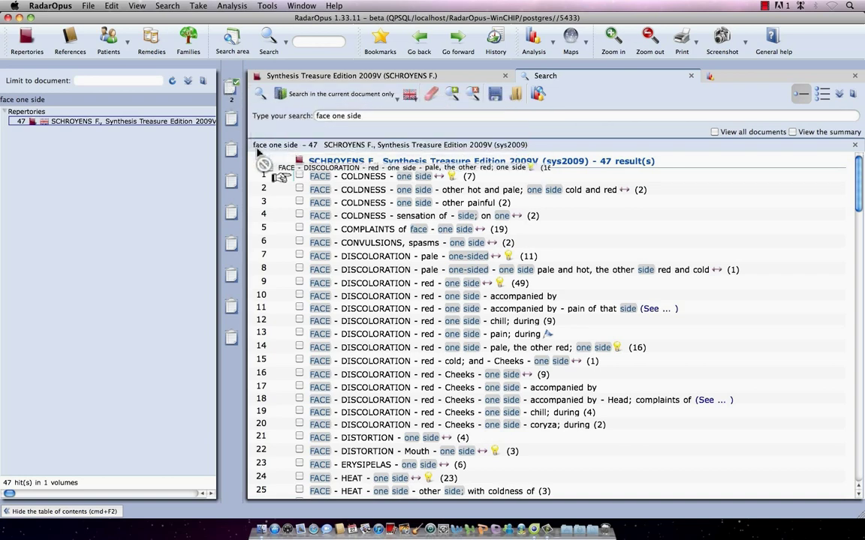
double_click(375, 350)
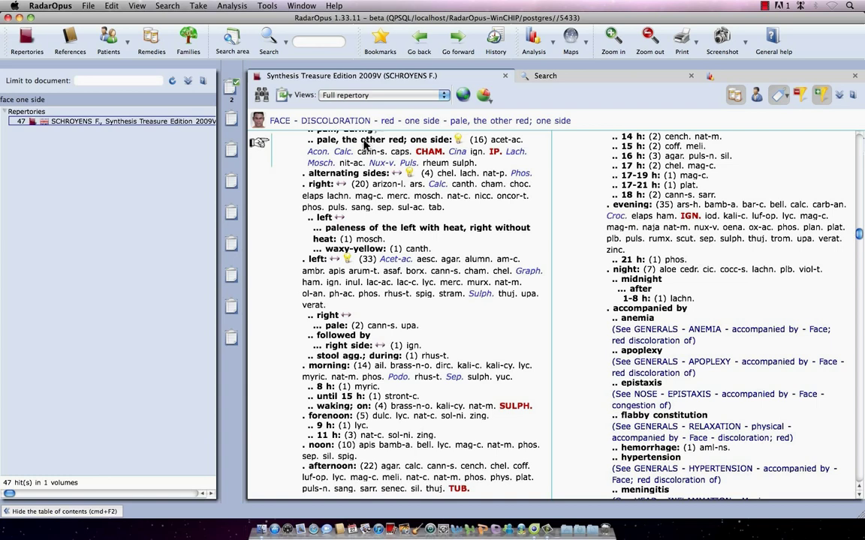
left_click_drag(370, 143, 233, 92)
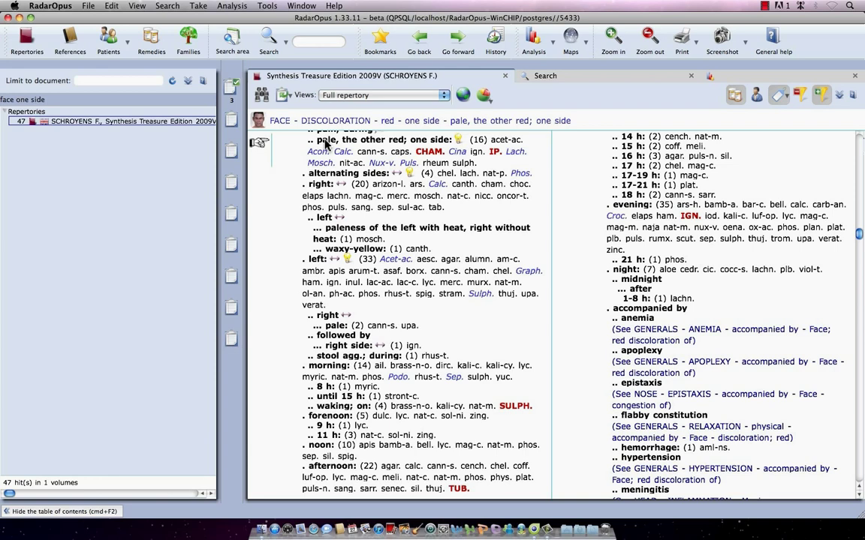
- Open the analysis of the clipboard symptoms and bring up the remedy information for Chamomilla
left_click(535, 52)
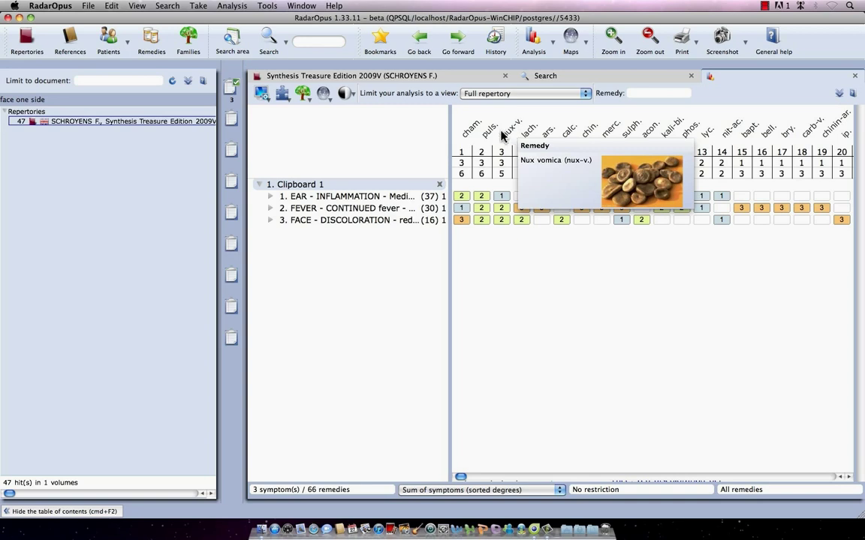
mouse_move(436, 123)
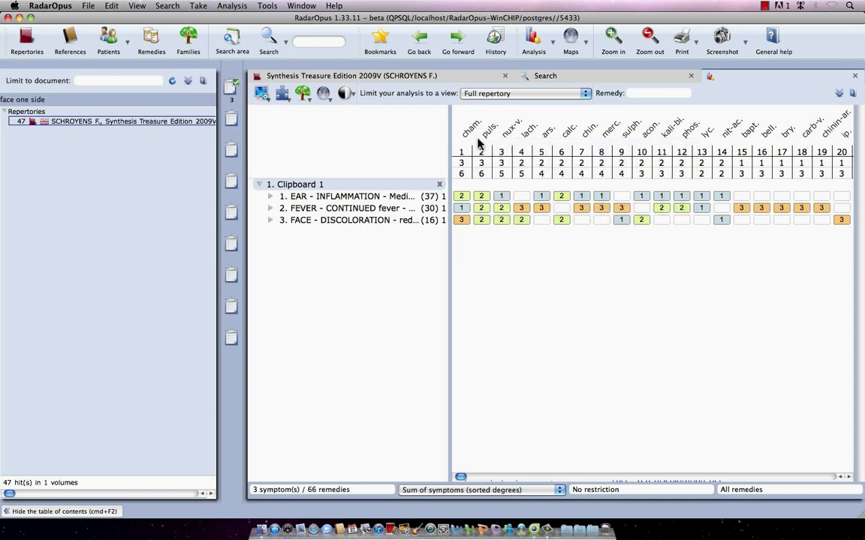
mouse_move(512, 136)
mouse_move(471, 134)
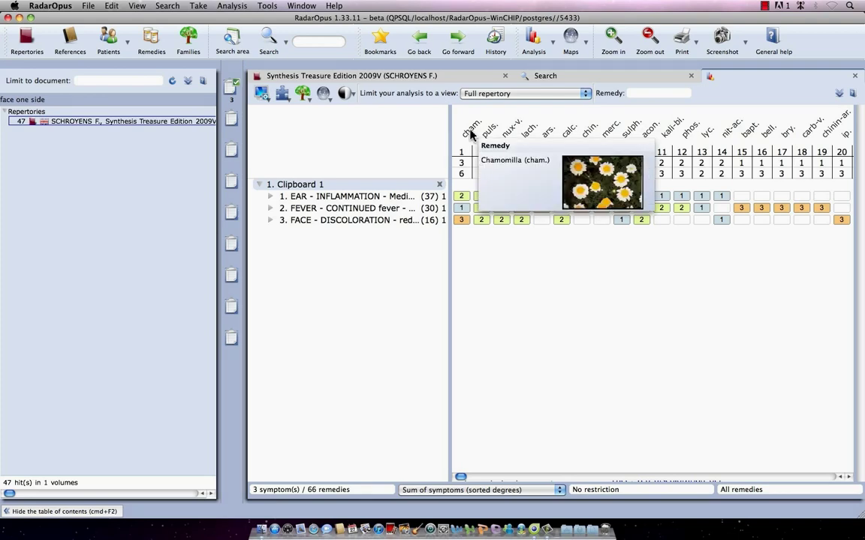
double_click(471, 134)
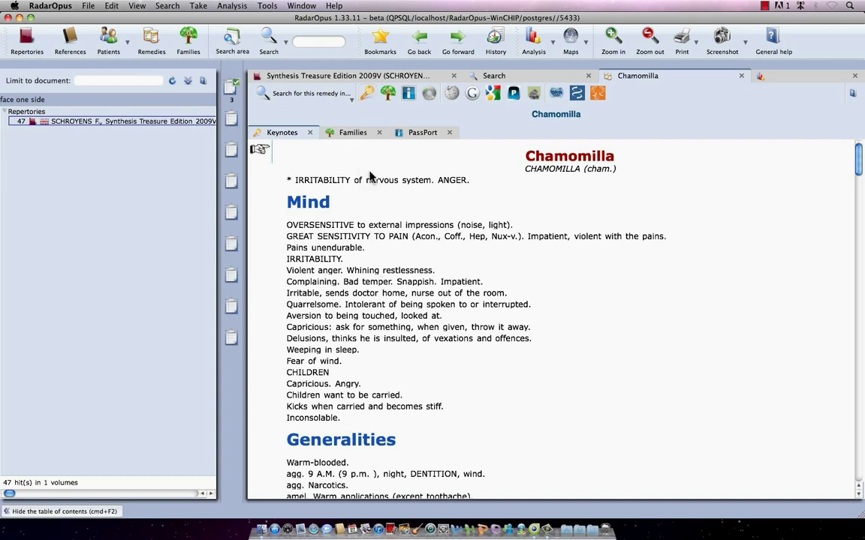
- Examine Chamomilla's Kingdoms families, listing the remedies for Asteraceae, PLANTS Cronquist and Compositae
left_click(388, 97)
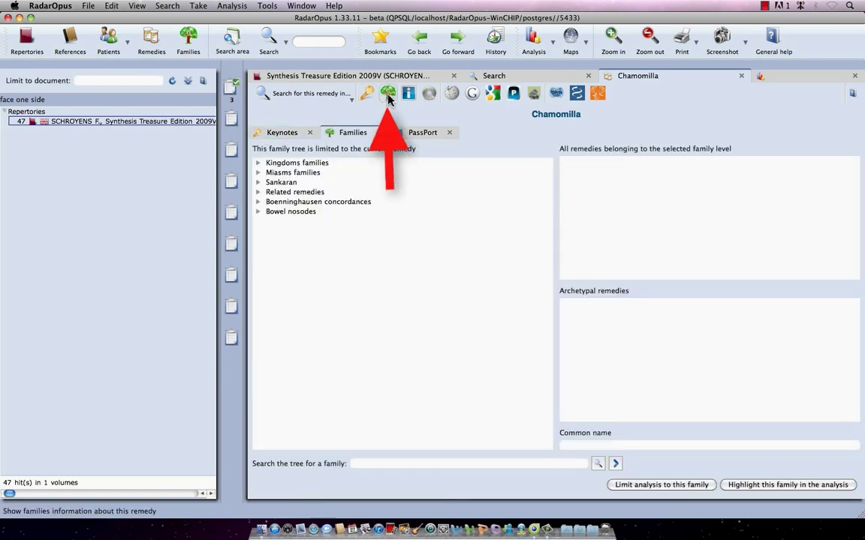
left_click(257, 164)
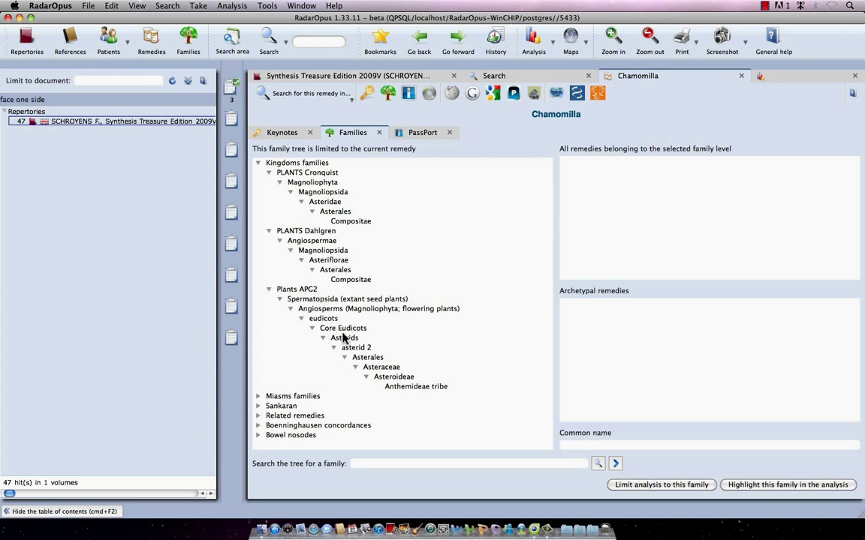
left_click(380, 368)
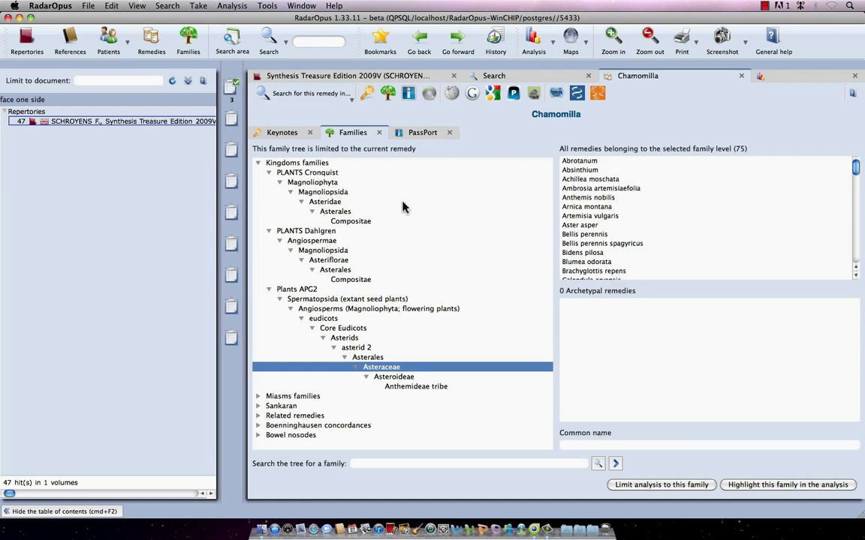
left_click(318, 173)
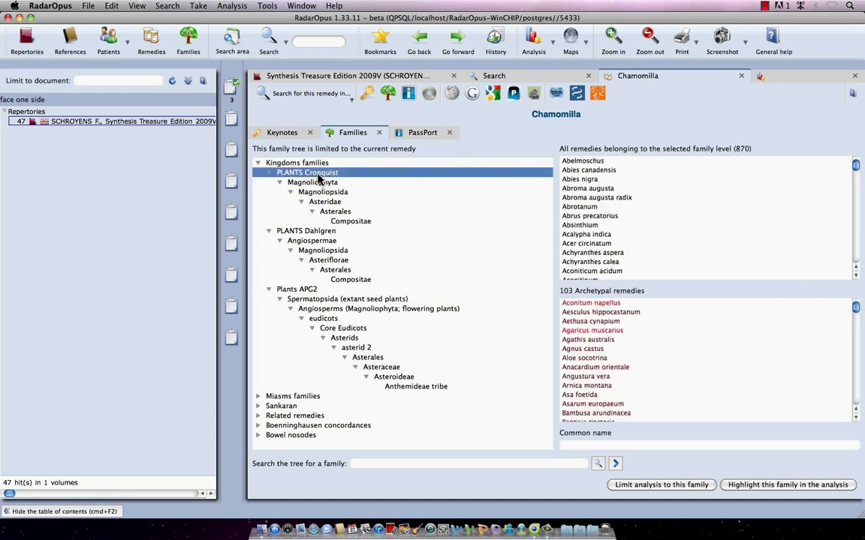
left_click(348, 222)
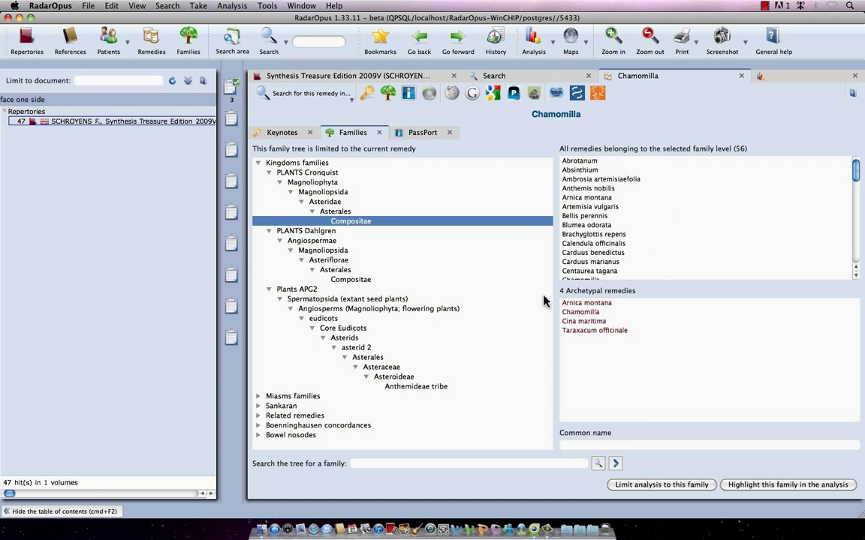
- View Chamomilla's PassPort, multimedia, Wikipedia, Google and Google Images information
left_click(409, 93)
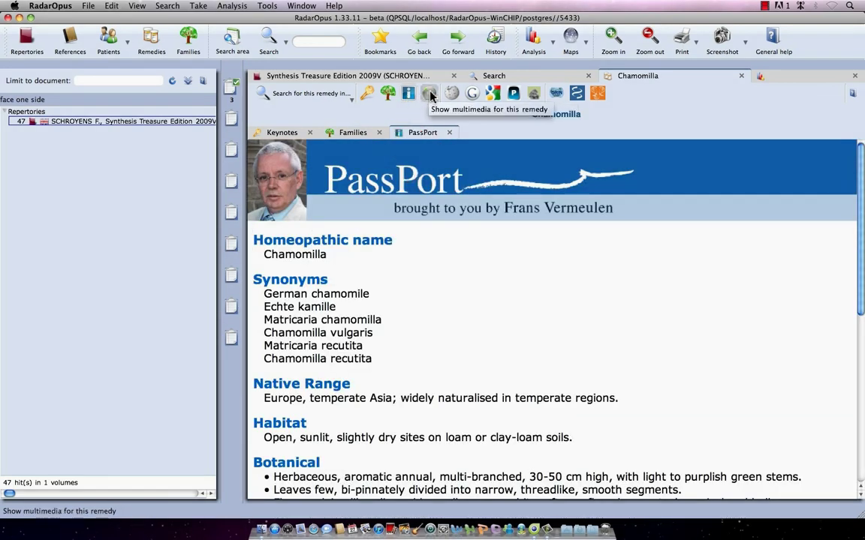
left_click(429, 94)
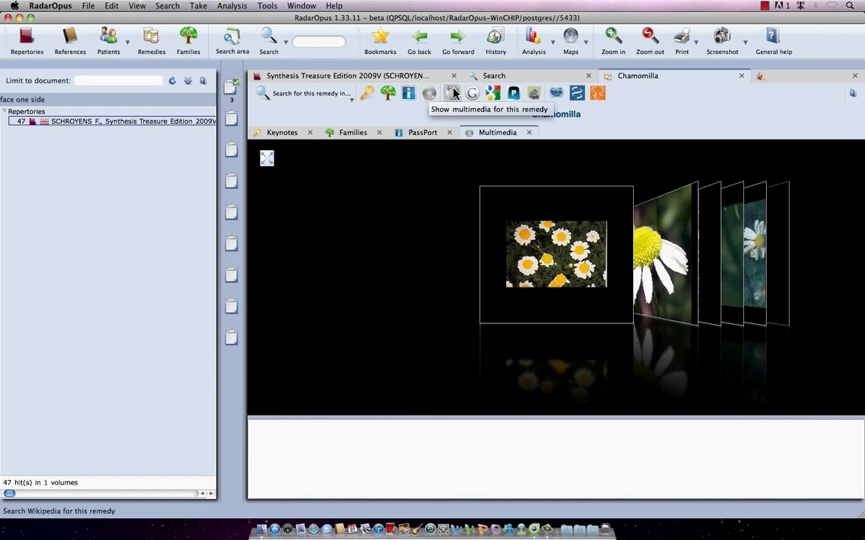
left_click(452, 93)
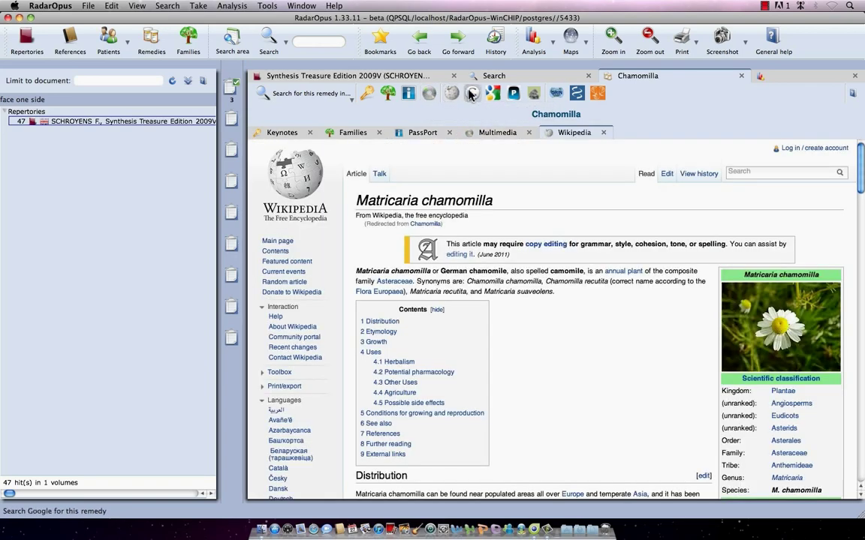
left_click(471, 93)
left_click(492, 93)
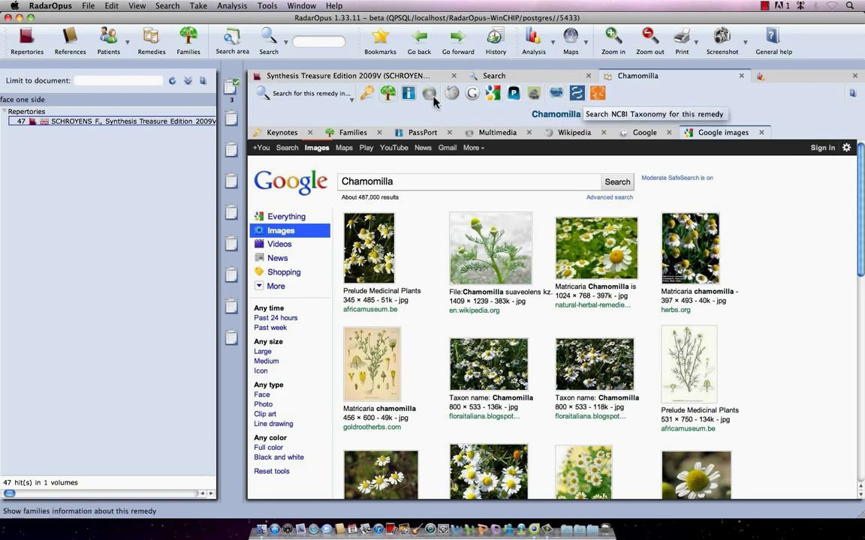
- Return to Chamomilla's keynotes and search for the remedy in all documents
left_click(366, 96)
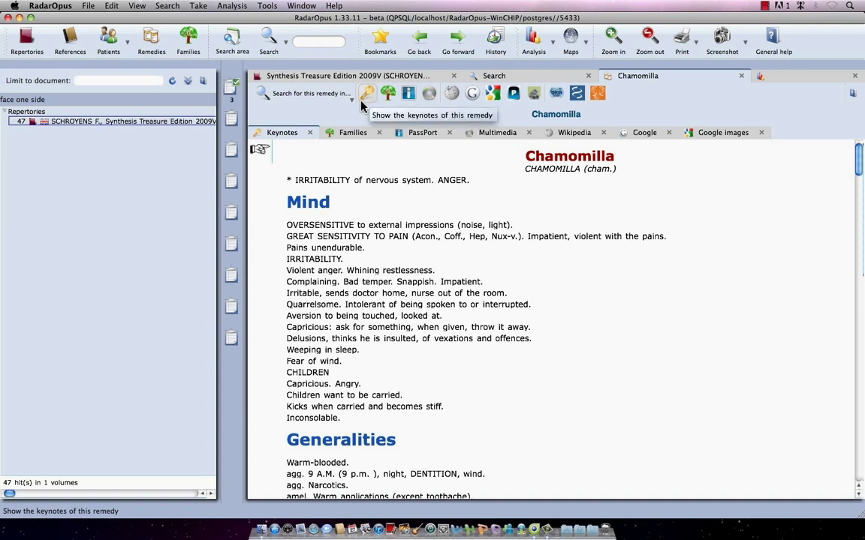
left_click(350, 103)
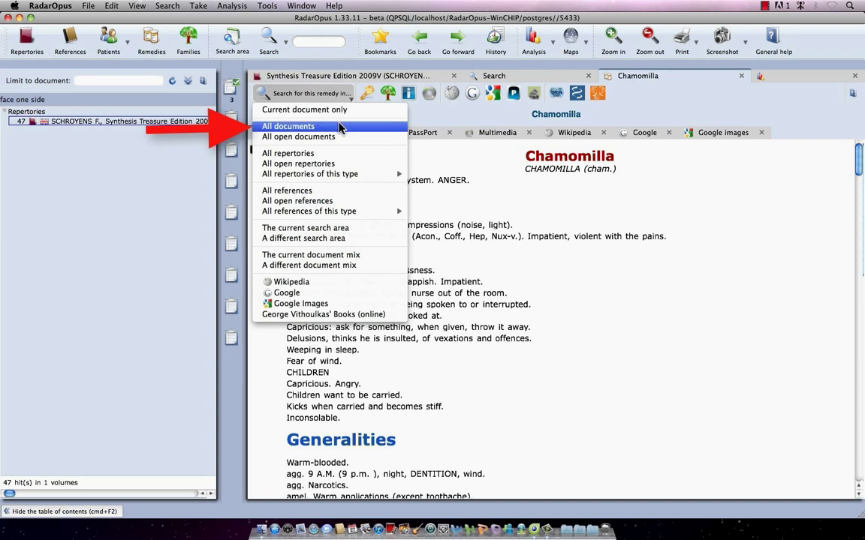
left_click(339, 129)
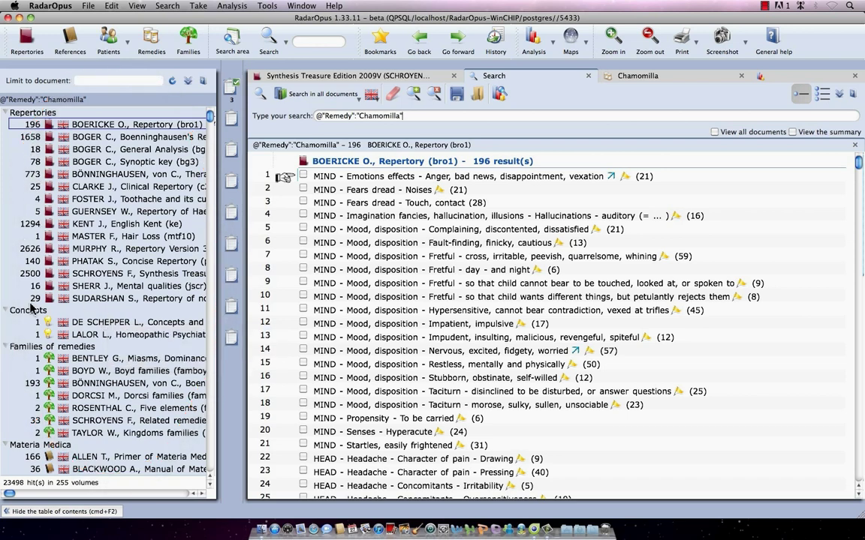
- Browse the list of volumes containing Chamomilla, from the repertories through Materia Medica to Therapeutics
scroll(109, 286, "down", 5)
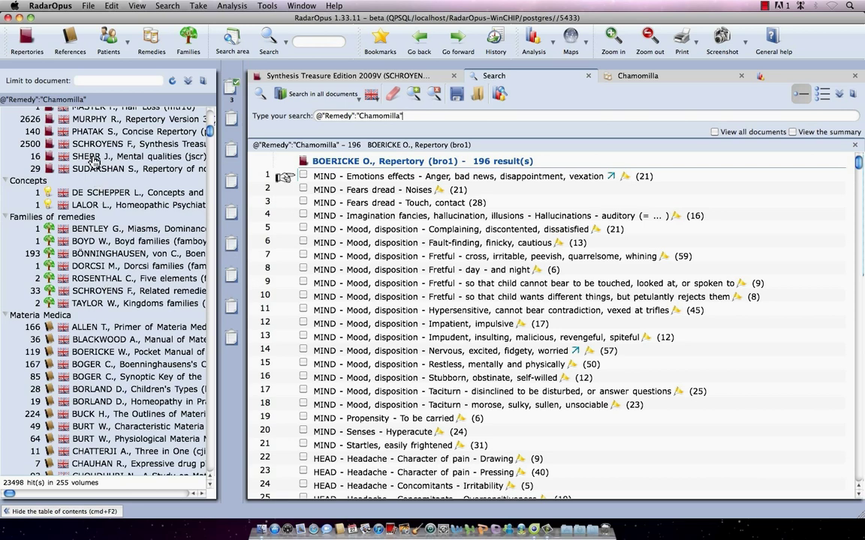
scroll(84, 141, "up", 5)
scroll(82, 134, "down", 5)
scroll(85, 188, "down", 3)
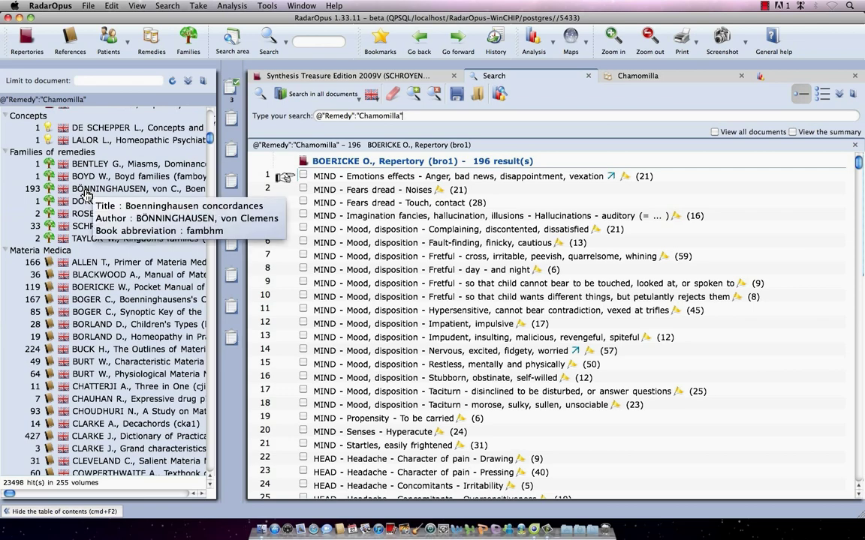
scroll(86, 193, "down", 12)
scroll(88, 194, "down", 20)
scroll(88, 194, "down", 3)
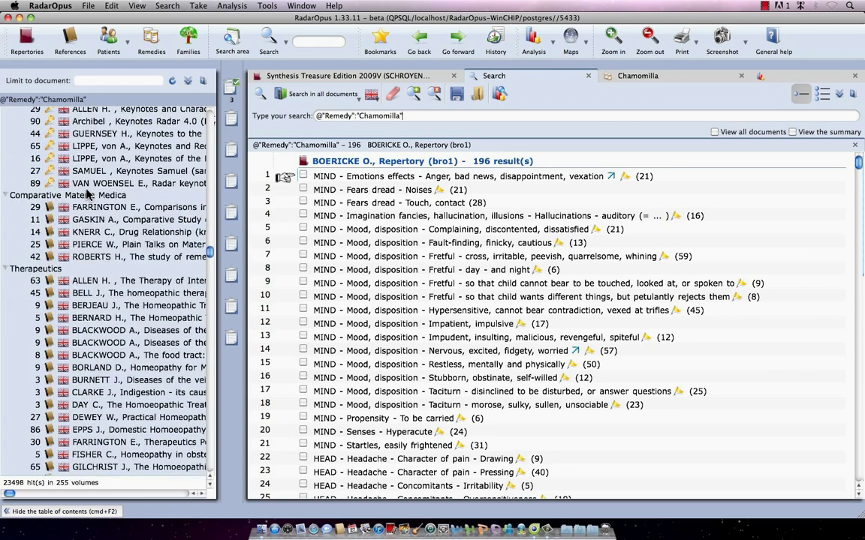
scroll(87, 195, "down", 6)
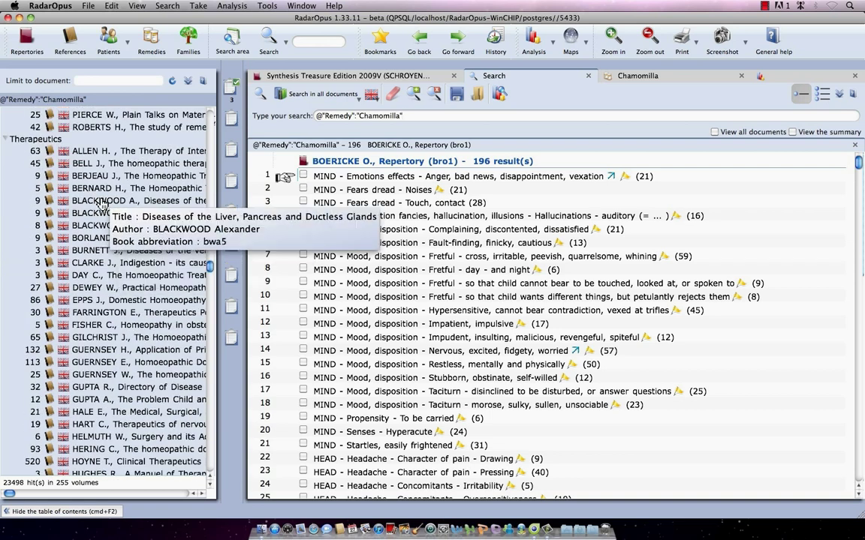
scroll(102, 210, "up", 10)
scroll(103, 206, "up", 15)
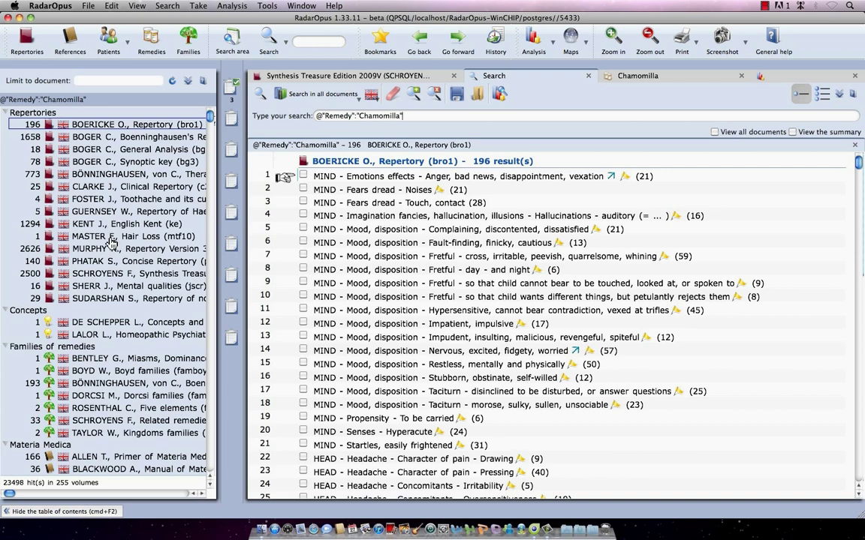
- Show the Chamomilla results in Boericke's Pocket Manual of Homeopathic Materia Medica, read the remedy in the book itself, and return to the search results
scroll(109, 236, "down", 7)
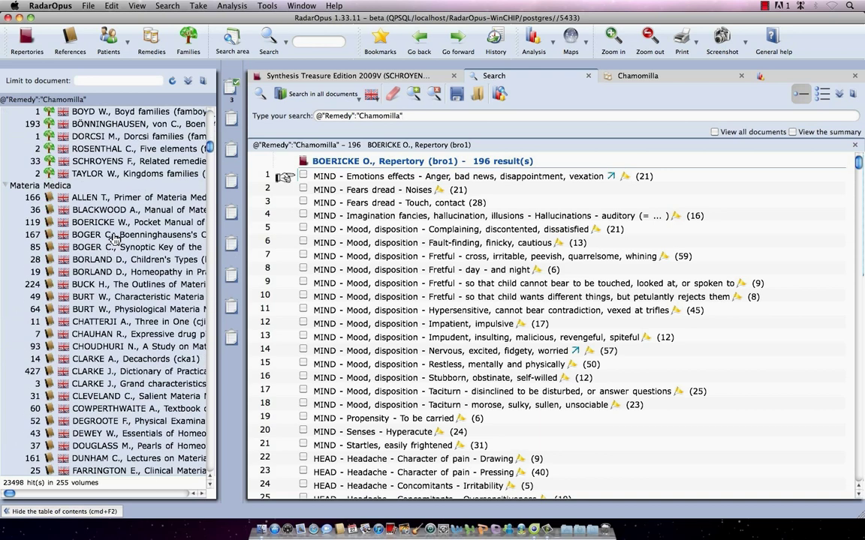
scroll(111, 246, "down", 4)
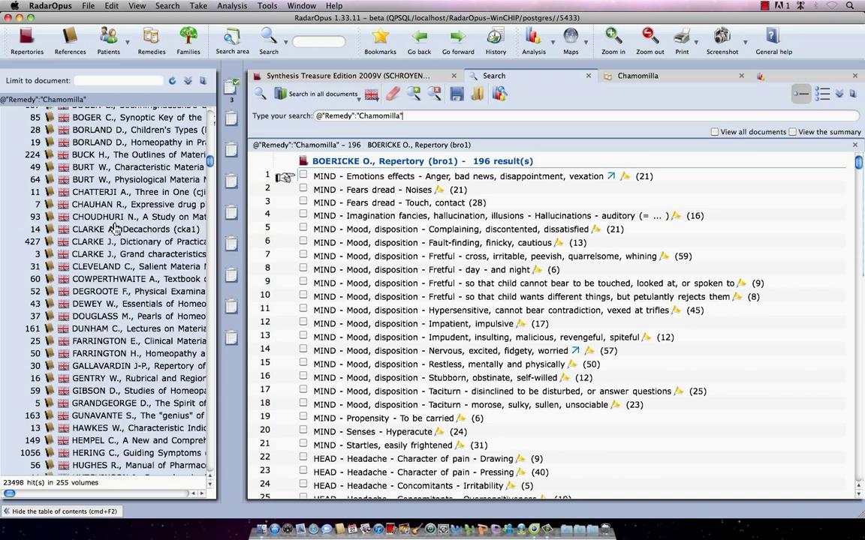
scroll(113, 172, "up", 1)
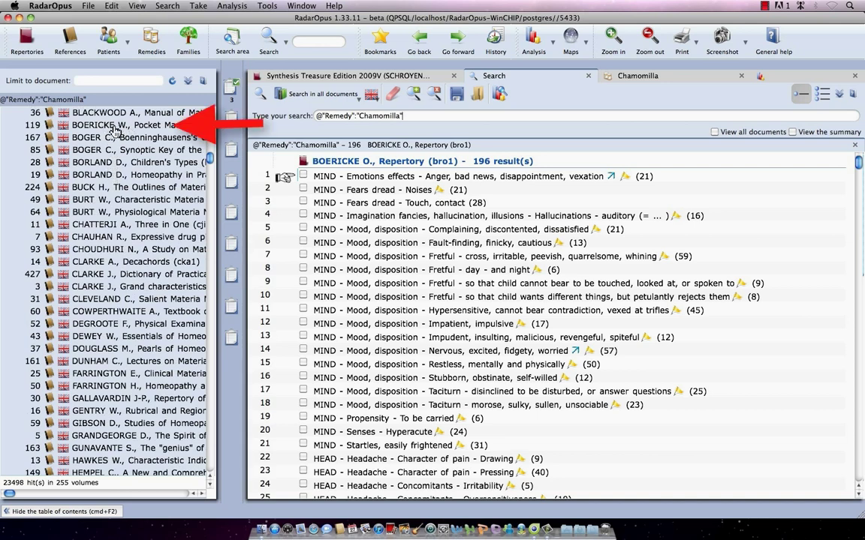
left_click(109, 125)
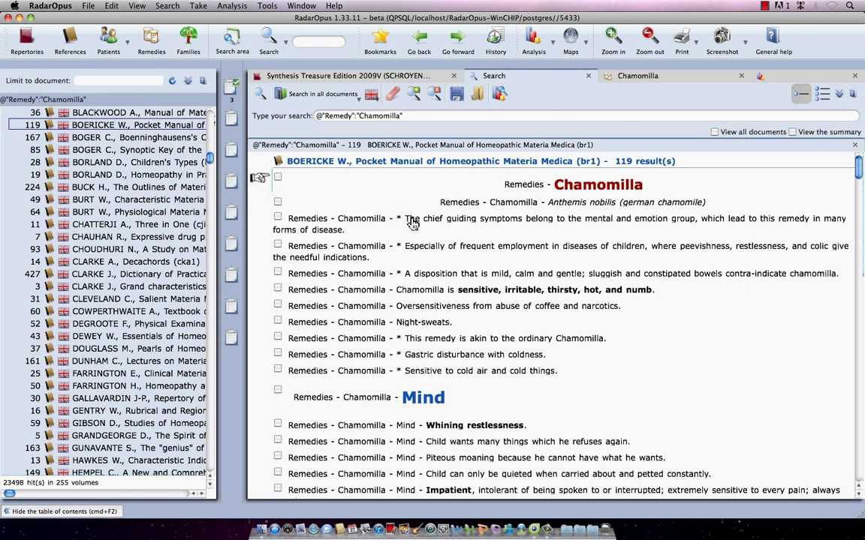
left_click(551, 208)
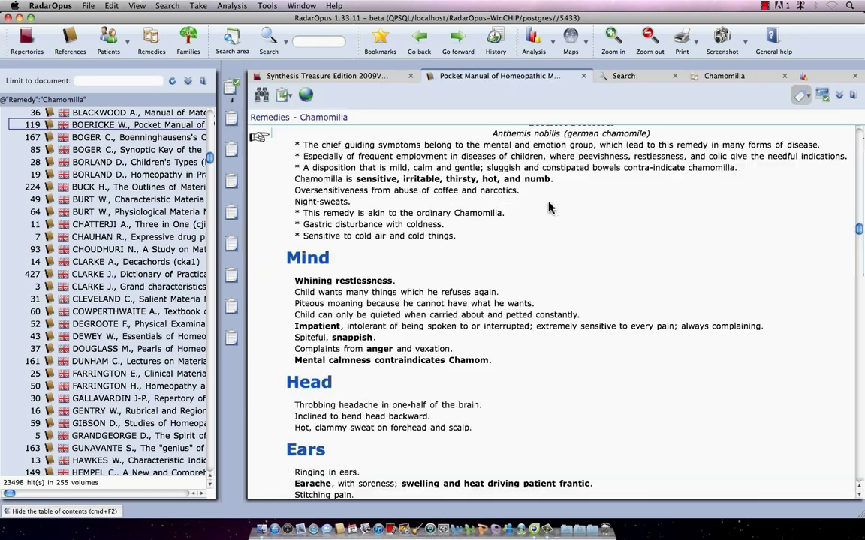
scroll(548, 208, "up", 2)
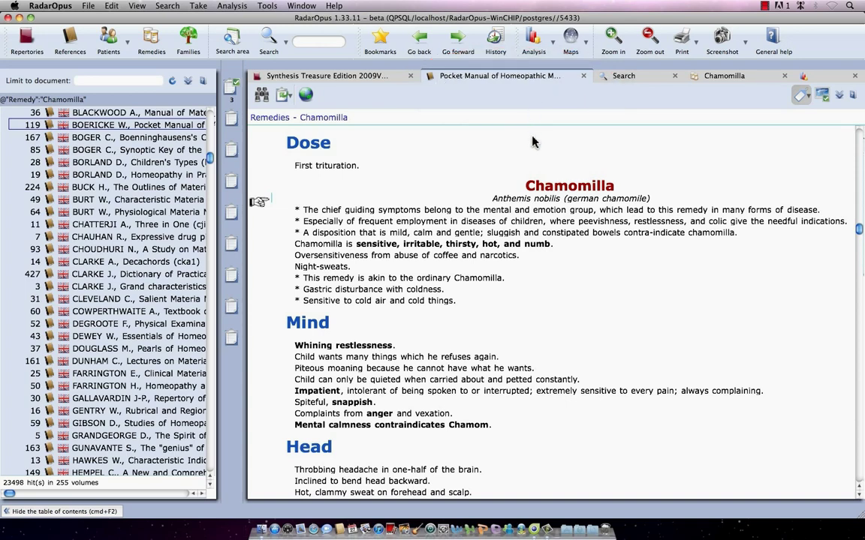
left_click(637, 79)
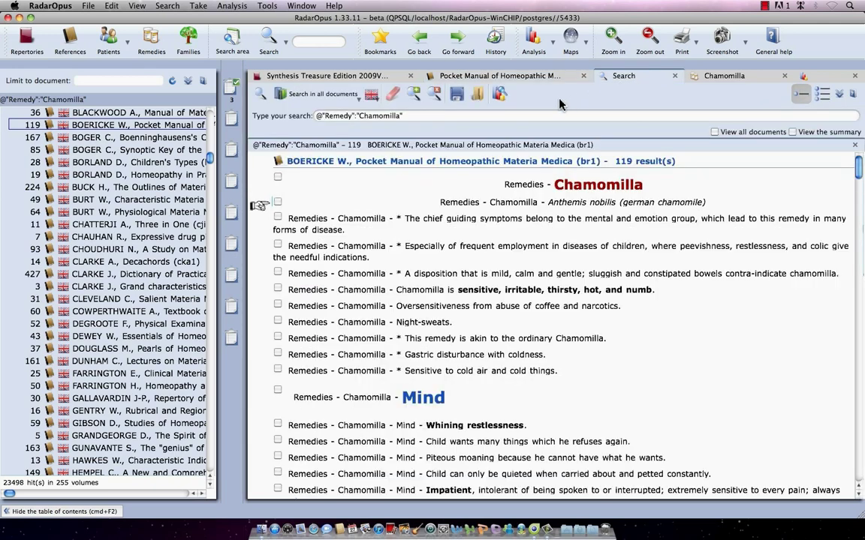
- Narrow the Chamomilla search in all documents by adding the term otitis
left_click(471, 116)
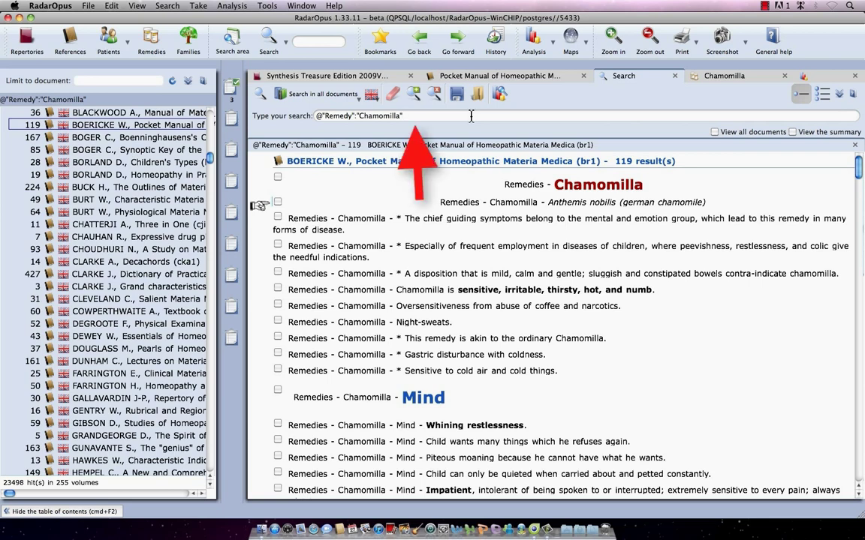
type("otitis")
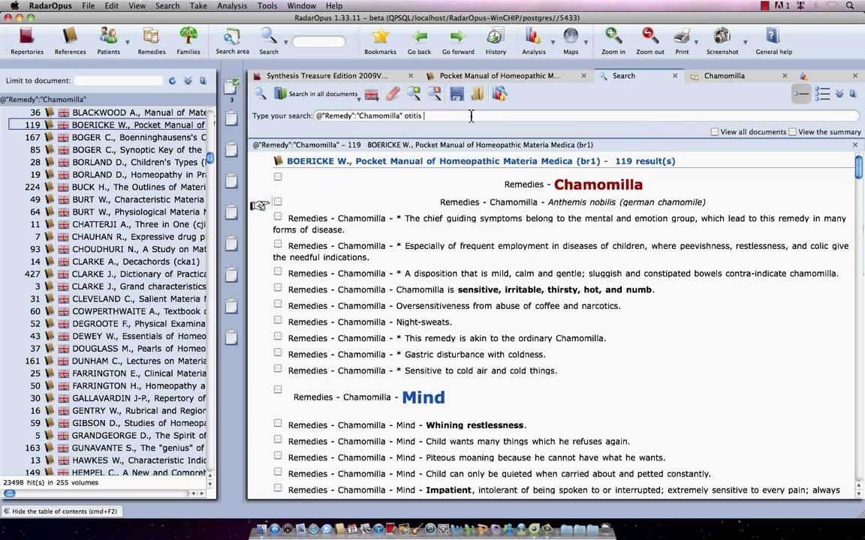
key("Return")
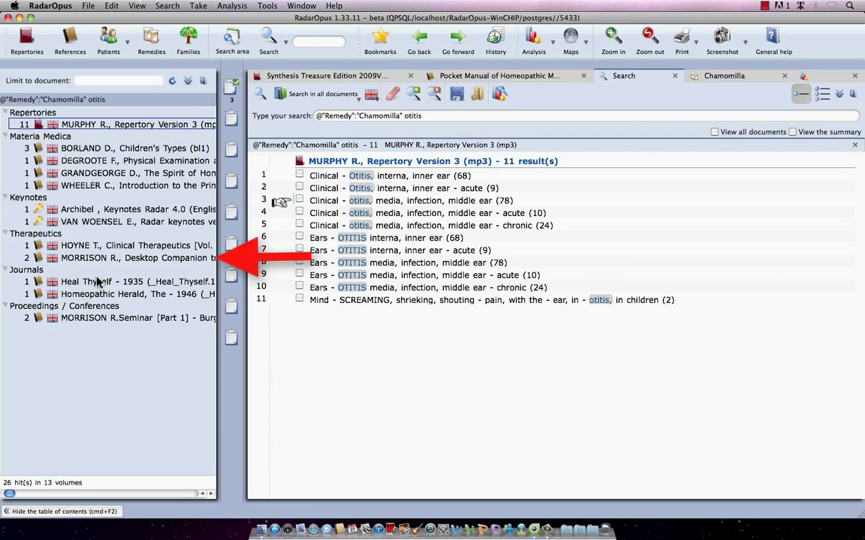
- Open the Chamomilla otitis passage in Morrison's Desktop Companion to Physical Pathology and clip its otitis symptom to clipboard 9
left_click(101, 261)
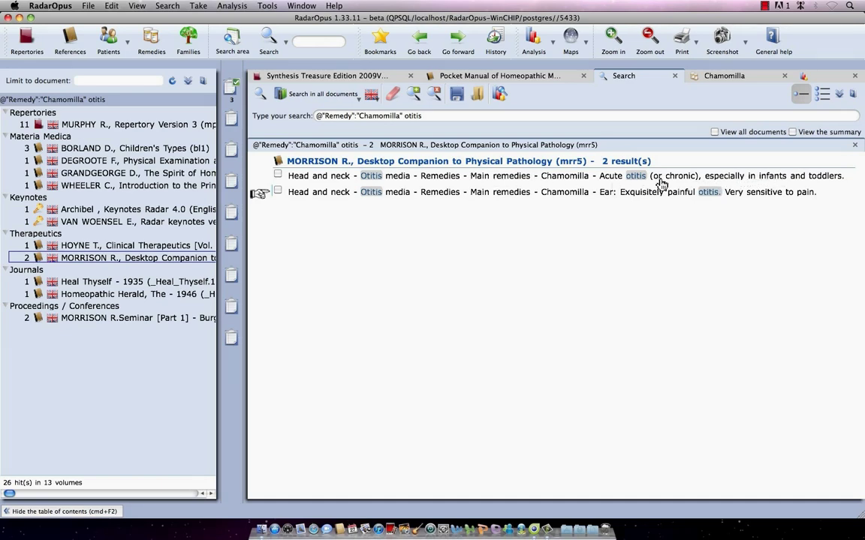
double_click(593, 173)
scroll(519, 185, "up", 2)
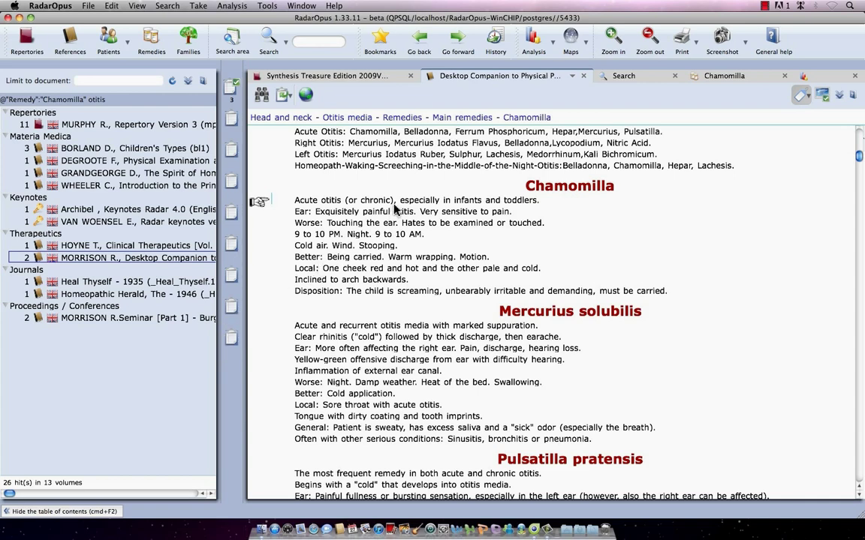
left_click_drag(407, 207, 233, 336)
- Set the current analysis to save to a new patient, entering the patient's first and last name and choosing Female as sex
left_click(232, 90)
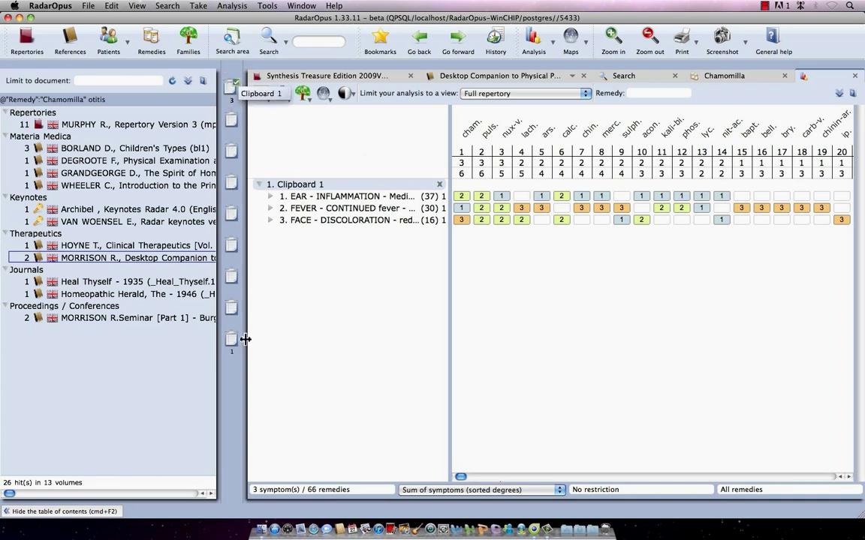
right_click(231, 89)
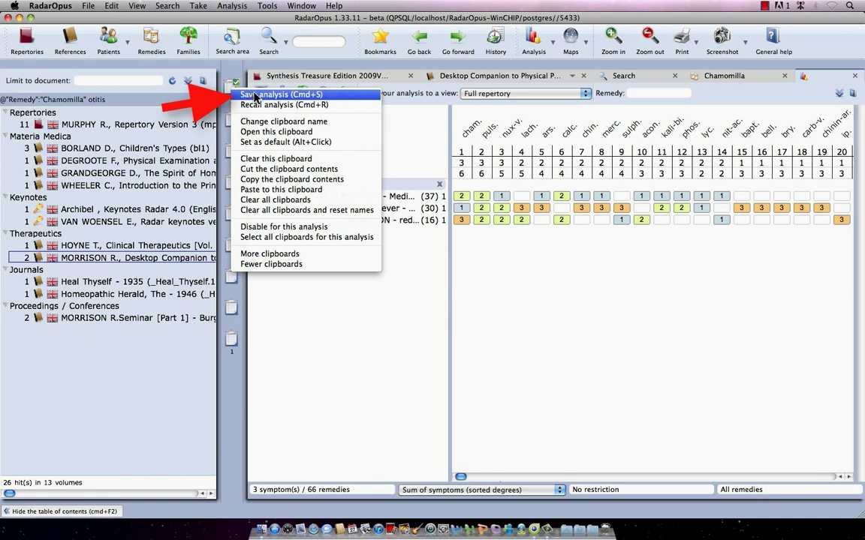
left_click(254, 94)
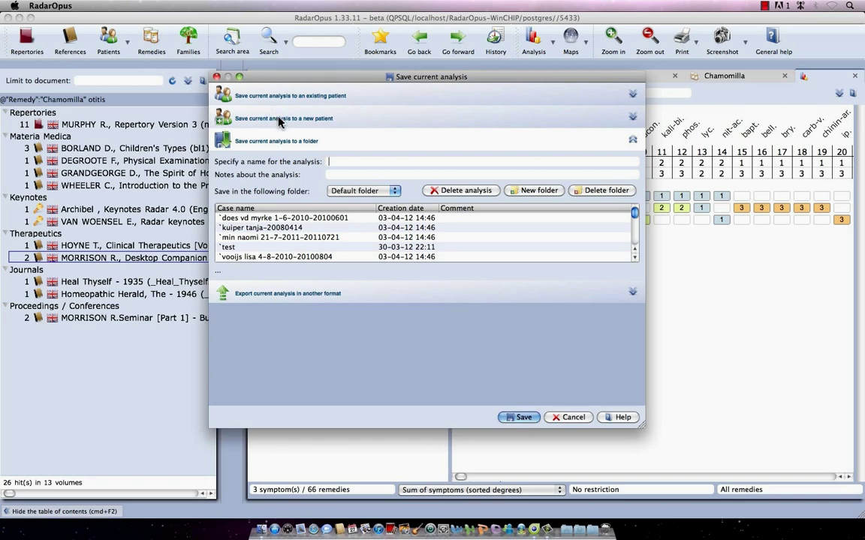
left_click_drag(348, 82, 428, 114)
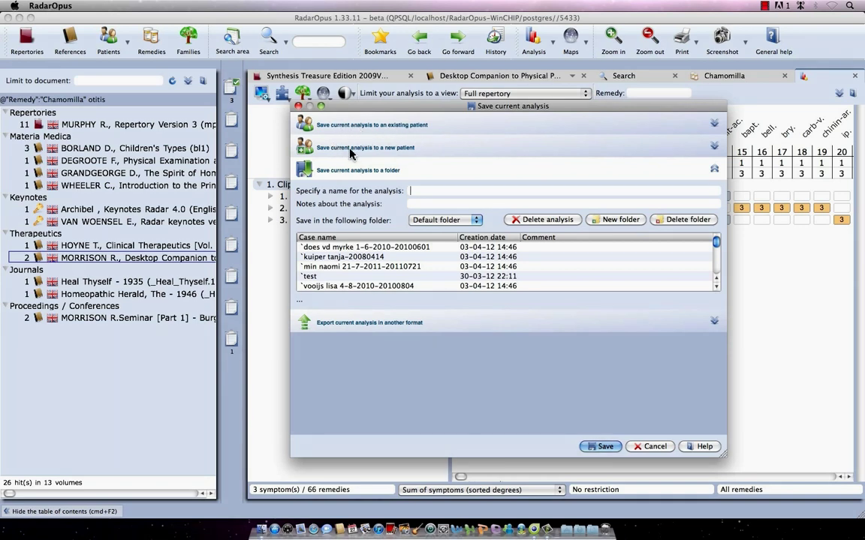
left_click(310, 169)
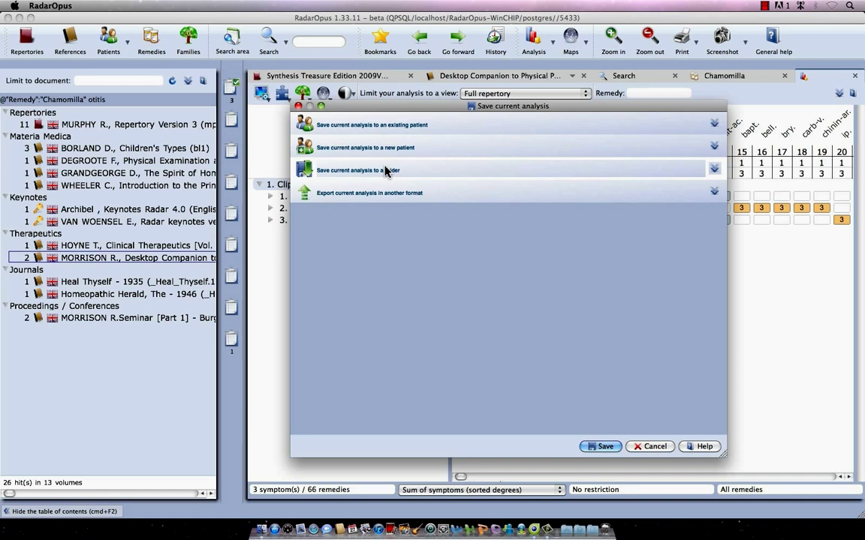
left_click(329, 149)
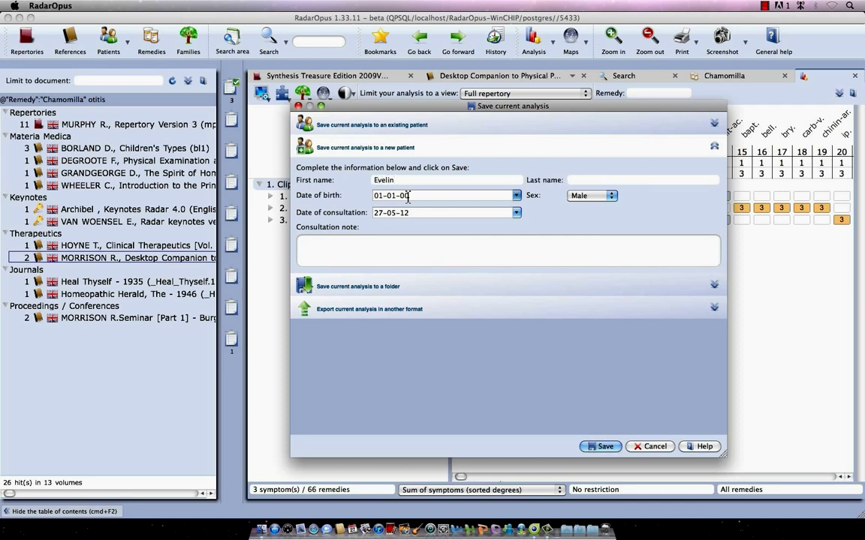
type("rsh")
left_click(593, 195)
left_click(582, 208)
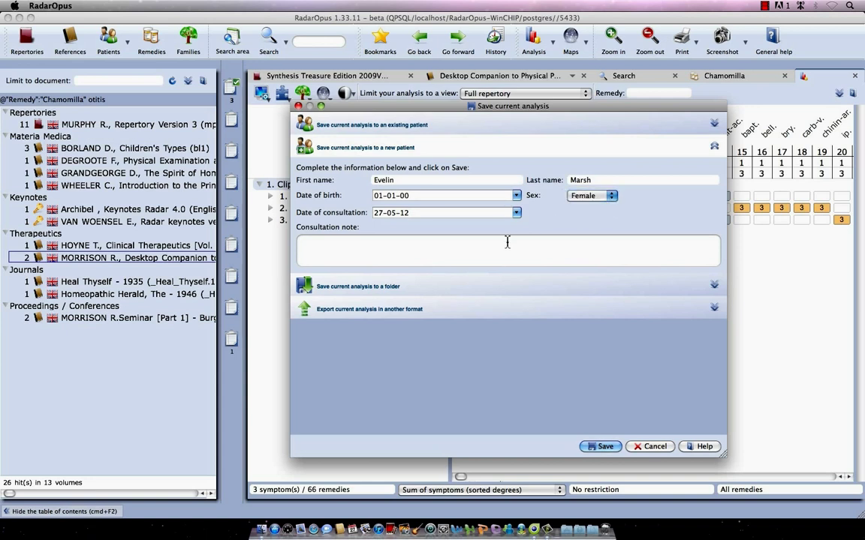
- Add the consultation note "Acute consult" and save the analysis to the new patient
left_click(506, 242)
type("Acute consult")
left_click(608, 447)
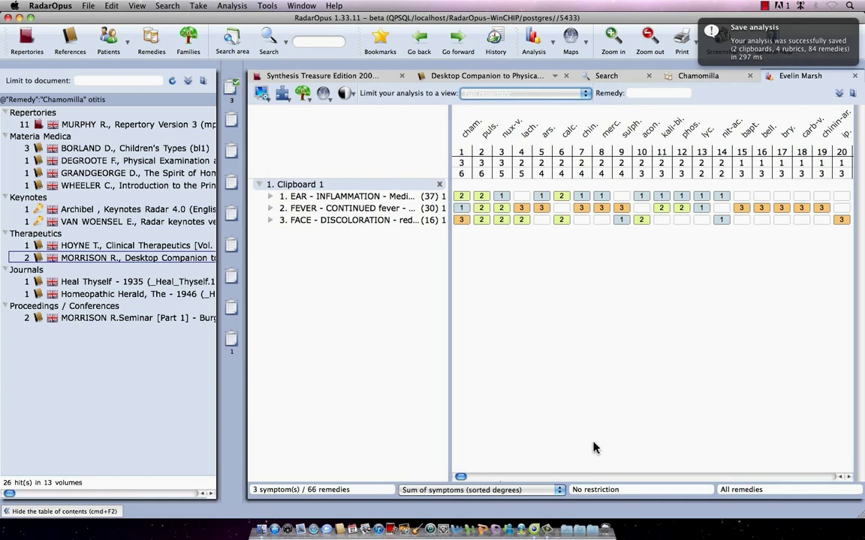
- Clear the contents of all clipboards
right_click(229, 126)
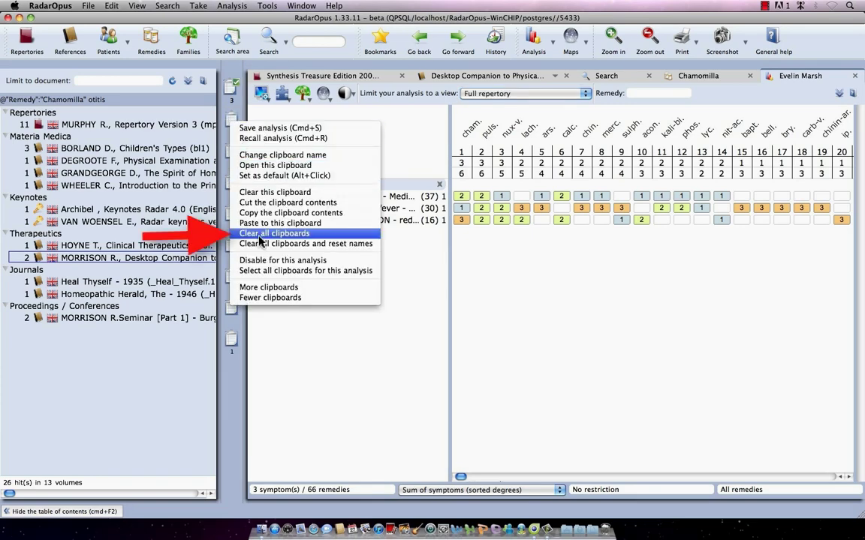
left_click(274, 235)
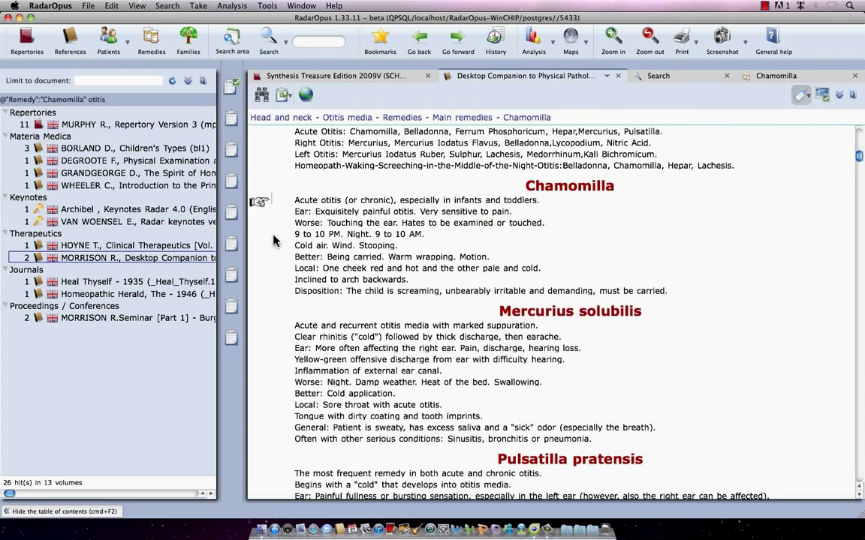
- Return to the Synthesis Treasure Edition and view the lists of available repertories and references
left_click(348, 77)
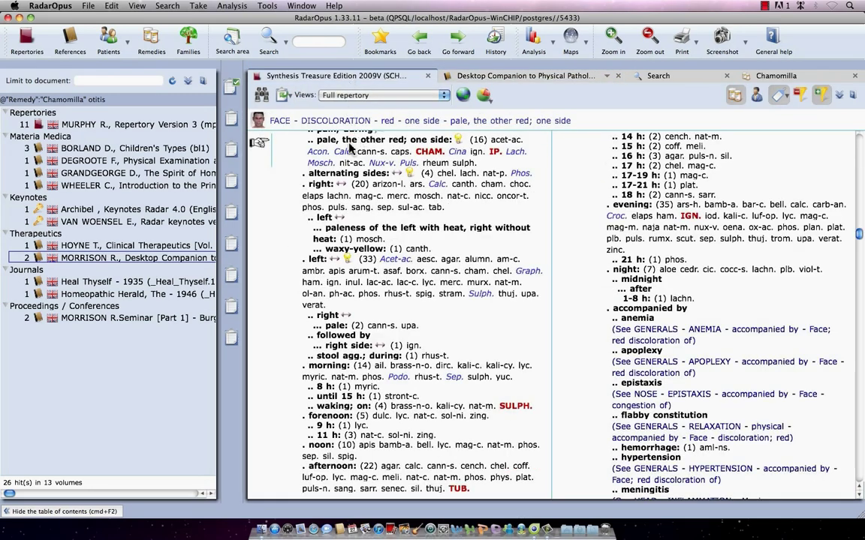
left_click(33, 51)
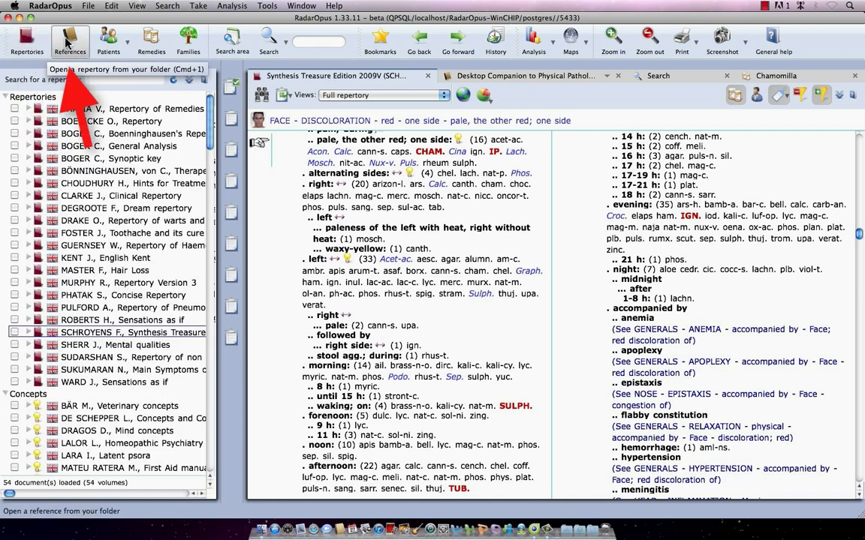
left_click(67, 42)
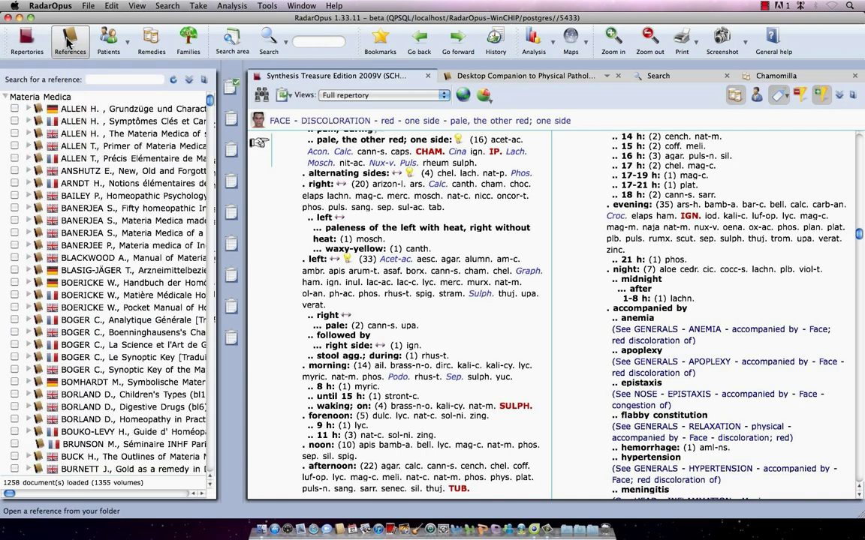
- Search the patients by the saved patient's first name and open the patient file without recalling the last analysis
left_click(109, 43)
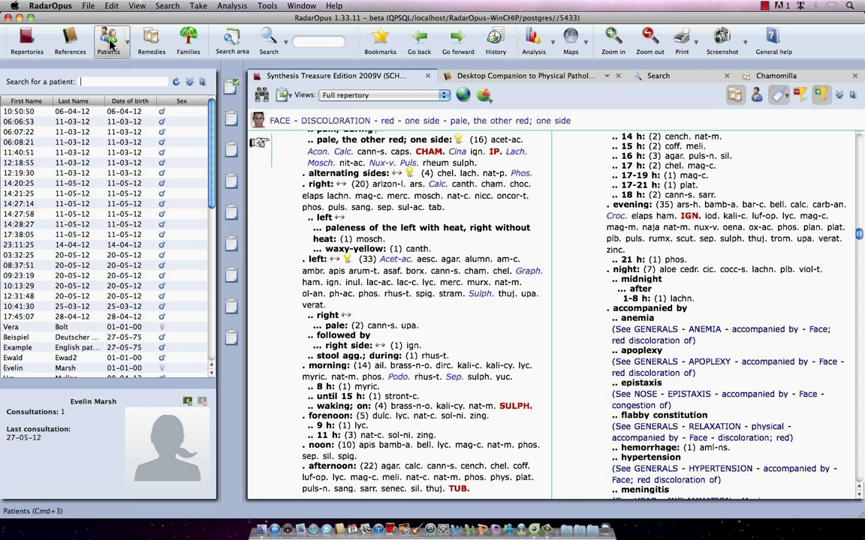
type("evelin")
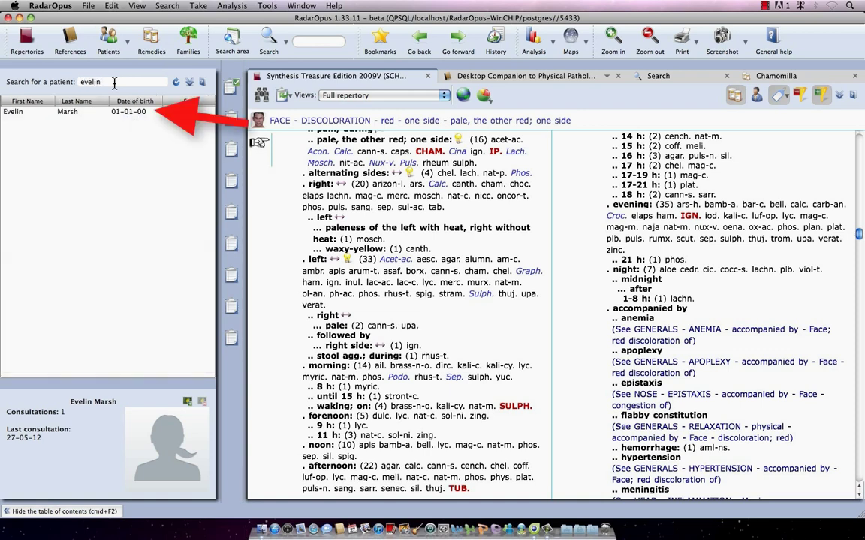
double_click(13, 114)
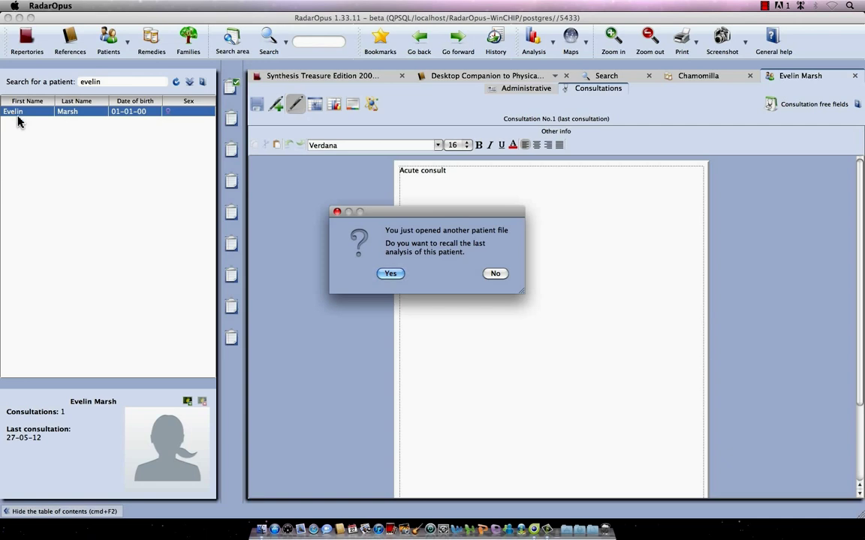
left_click(496, 274)
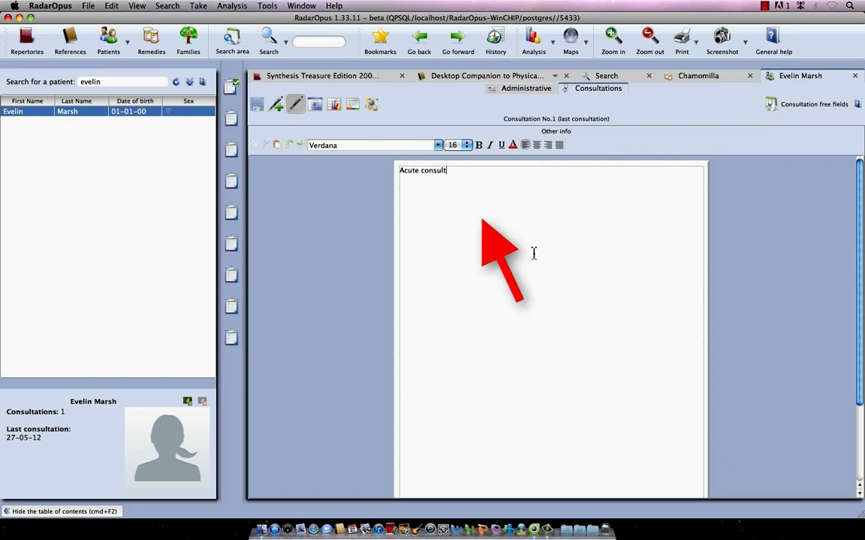
- Review the consultation's other info and consultation list, and recall the patient's saved analysis from the list of analyses
left_click(563, 133)
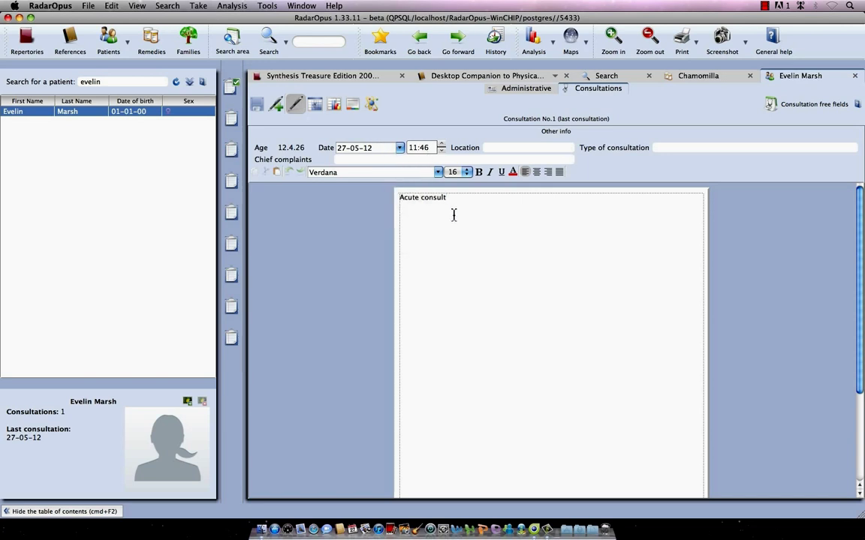
left_click(314, 106)
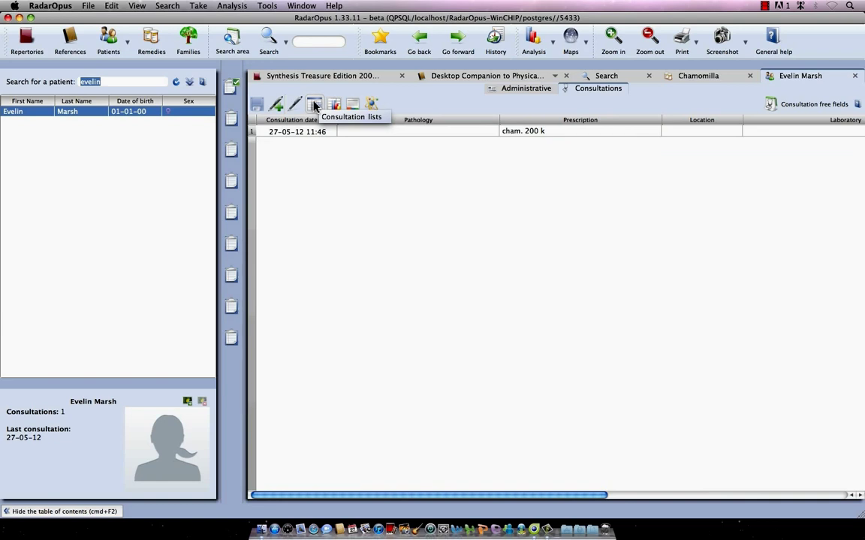
left_click(333, 106)
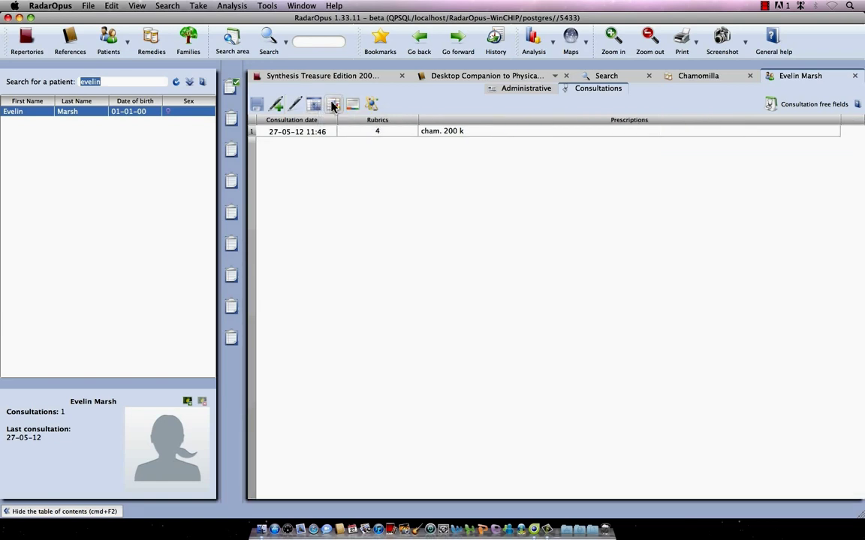
double_click(311, 134)
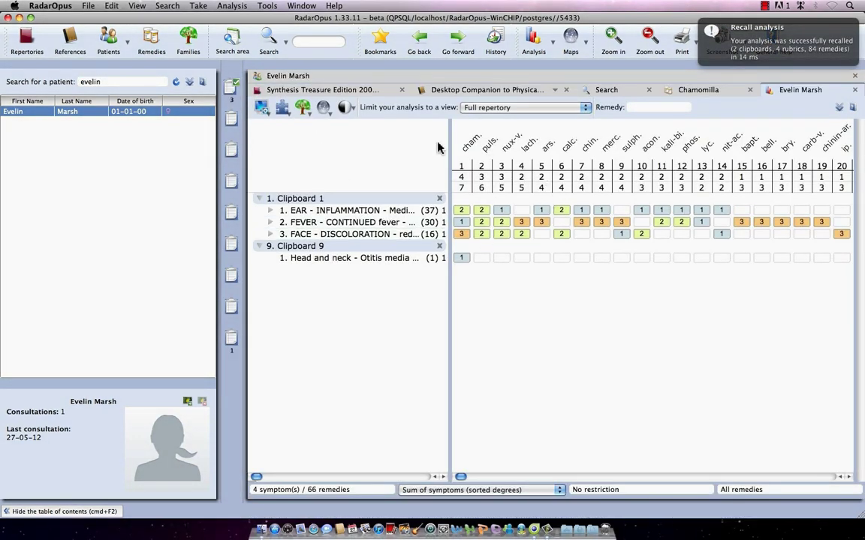